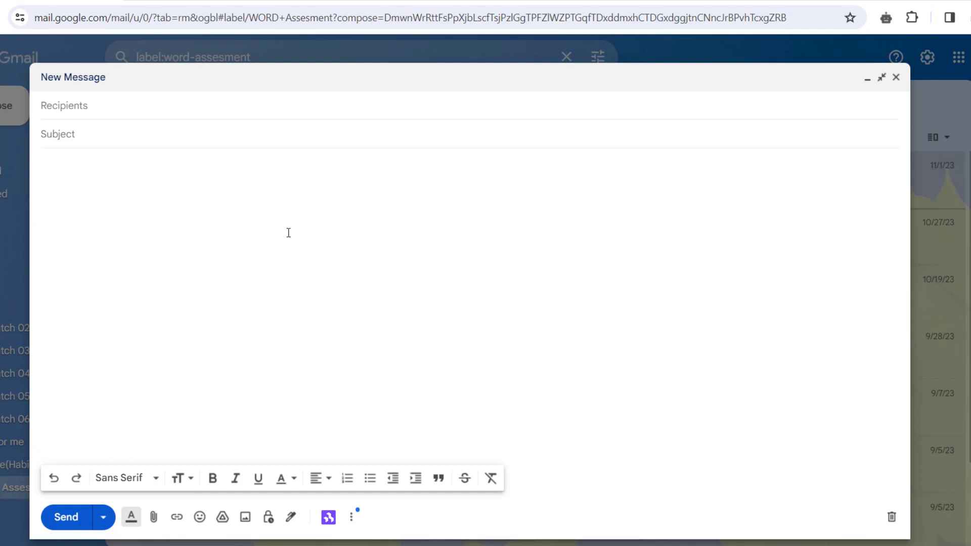
Step: Open the full mail settings and locate the Undo Send option in the general section
left_click(926, 57)
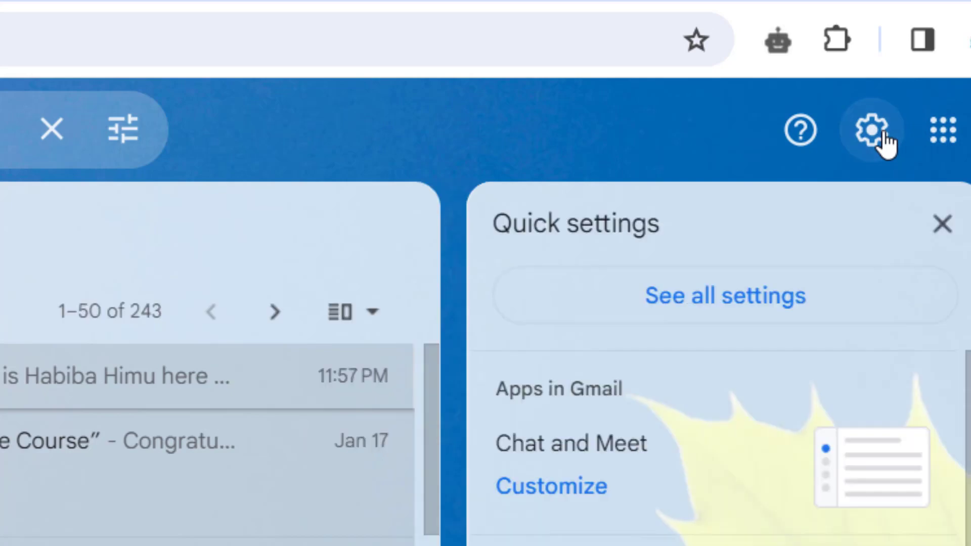
left_click(718, 314)
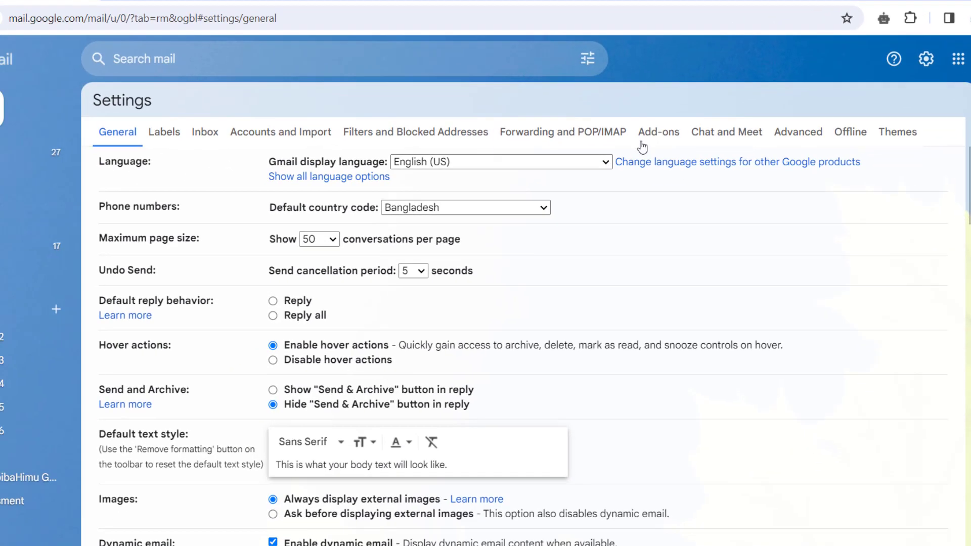
left_click_drag(157, 271, 109, 276)
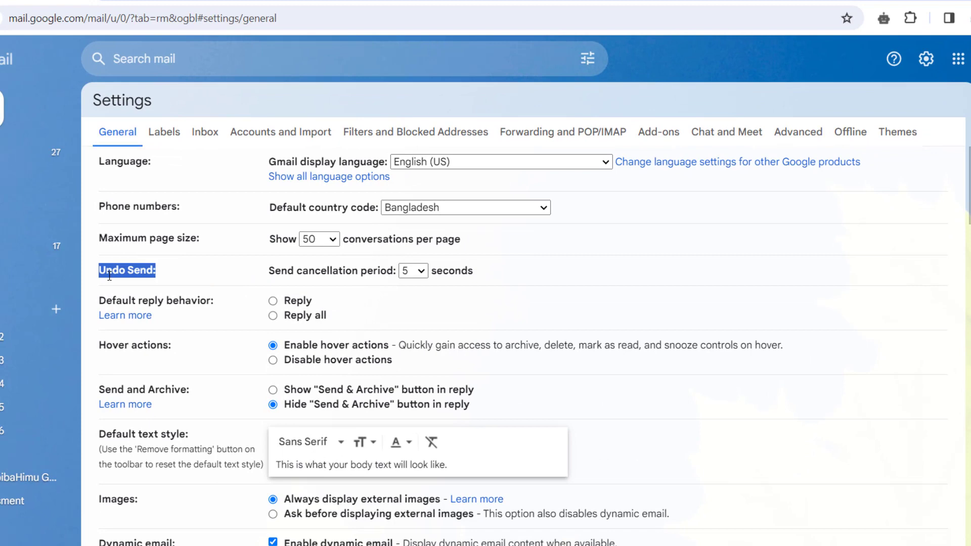
left_click(151, 270)
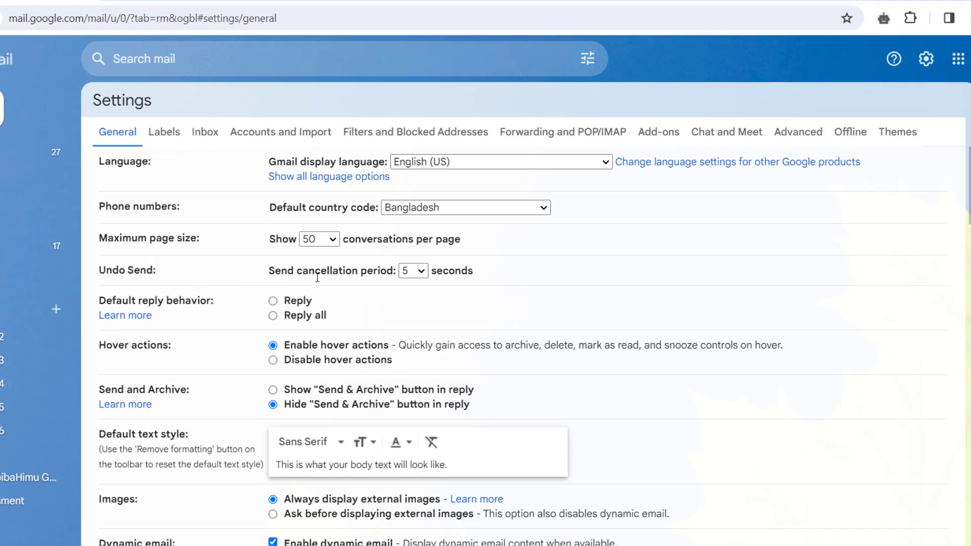
Step: Set the Undo Send cancellation period to 30 seconds and save the changes
left_click(407, 271)
left_click(423, 273)
left_click(423, 274)
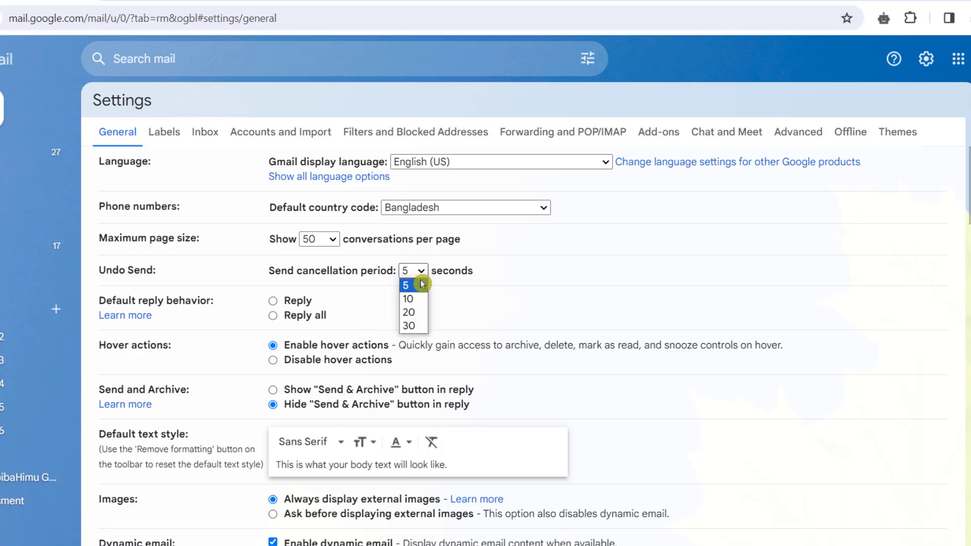
left_click(415, 326)
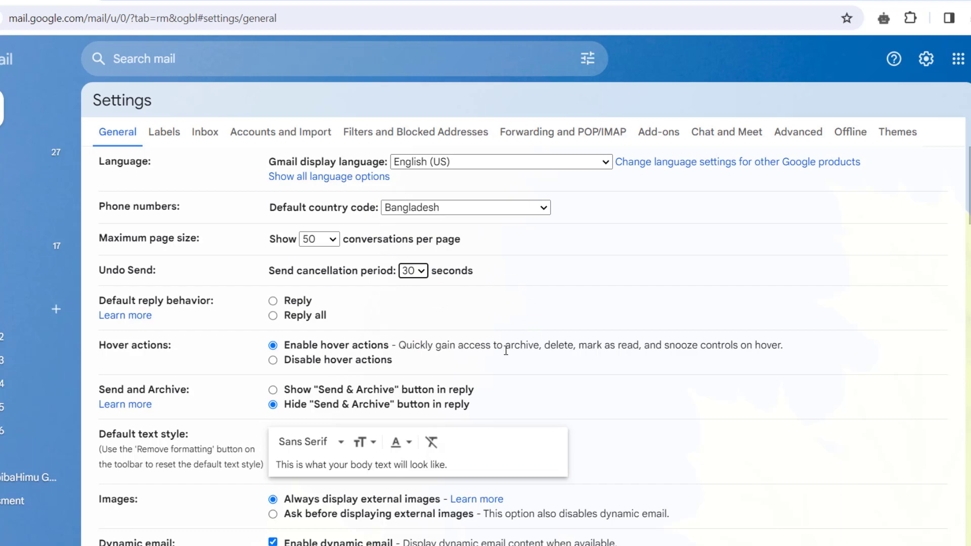
scroll(526, 326, "down", 15)
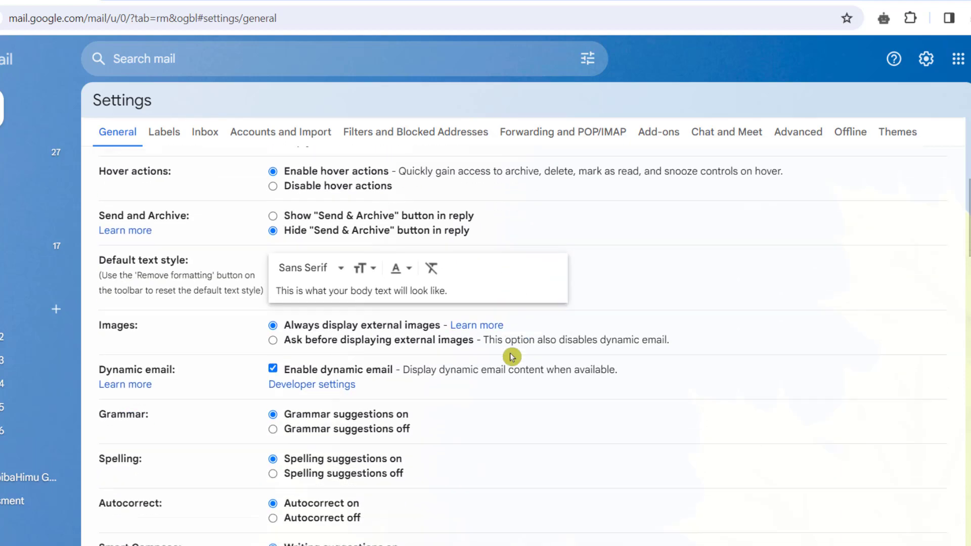
scroll(537, 371, "down", 15)
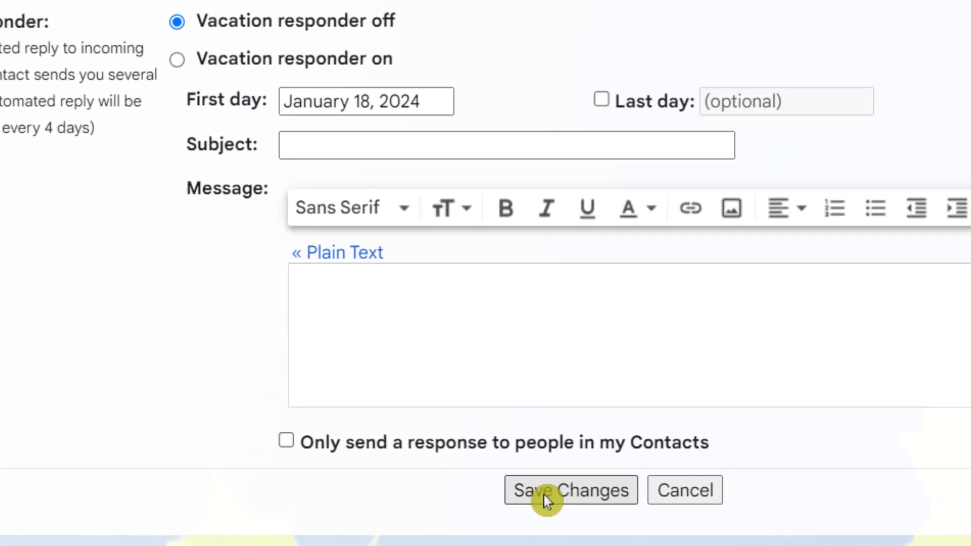
left_click(832, 447)
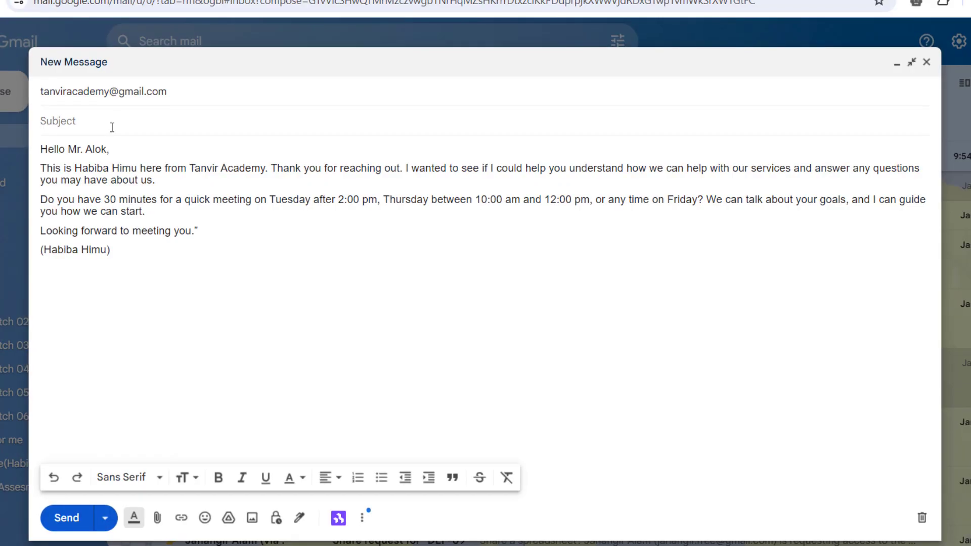
Step: Give the new message the subject "Message for undo checking"
left_click(111, 126)
type("Message for undo checking")
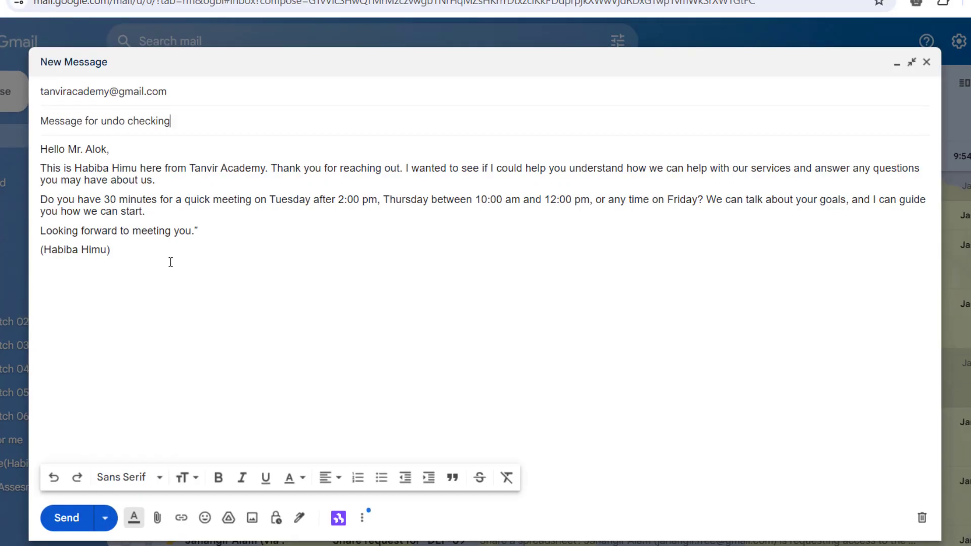
left_click(170, 262)
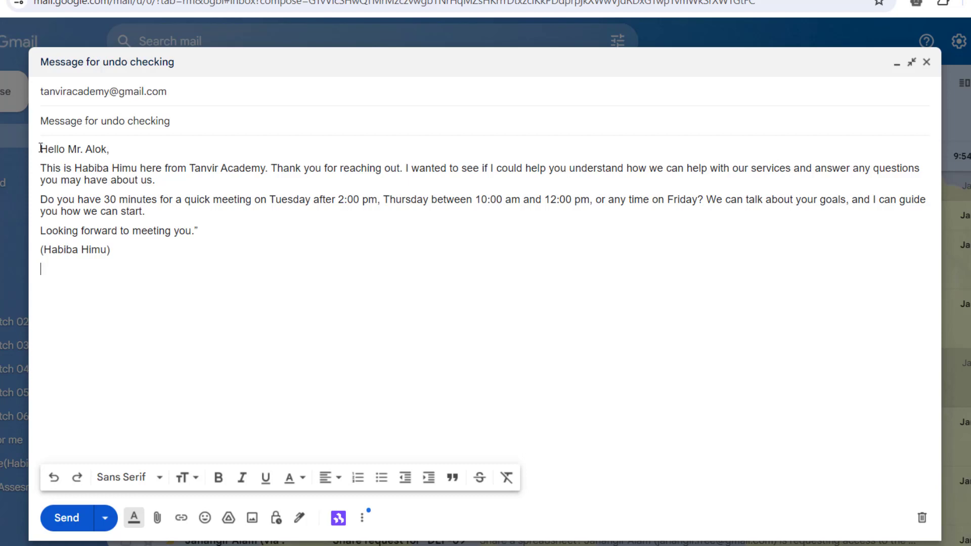
Step: Format the greeting line of the message in bold Georgia at a larger text size
left_click(41, 148)
left_click_drag(41, 149, 111, 145)
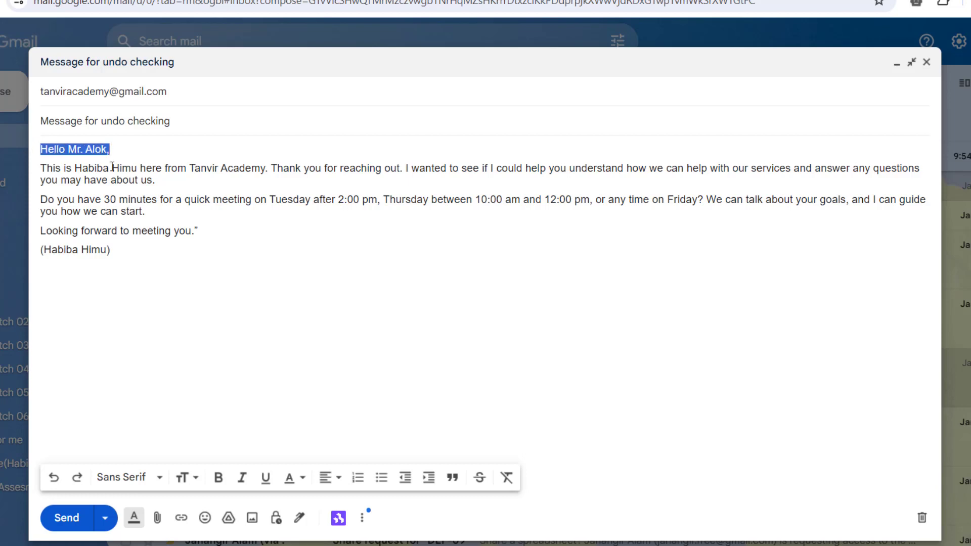
left_click(160, 477)
left_click(131, 384)
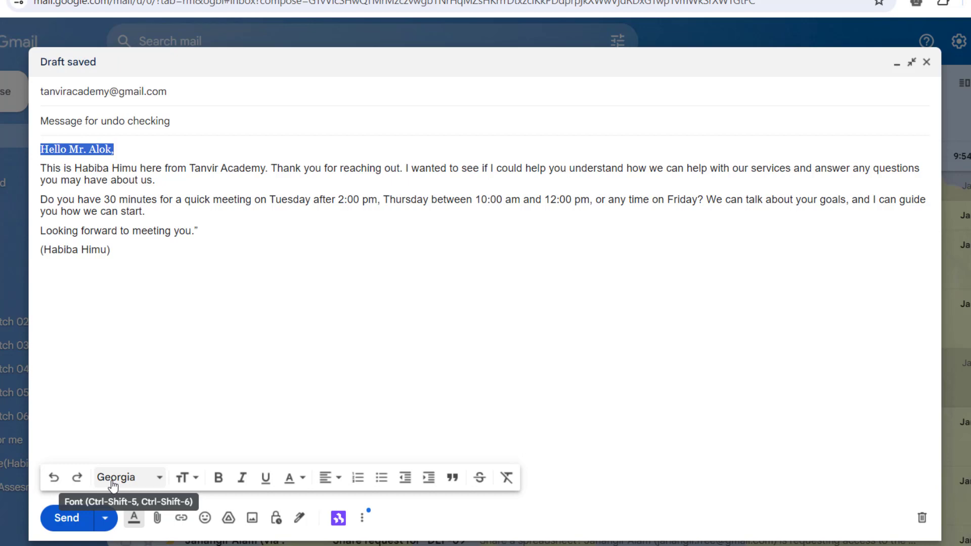
left_click(195, 480)
left_click(229, 435)
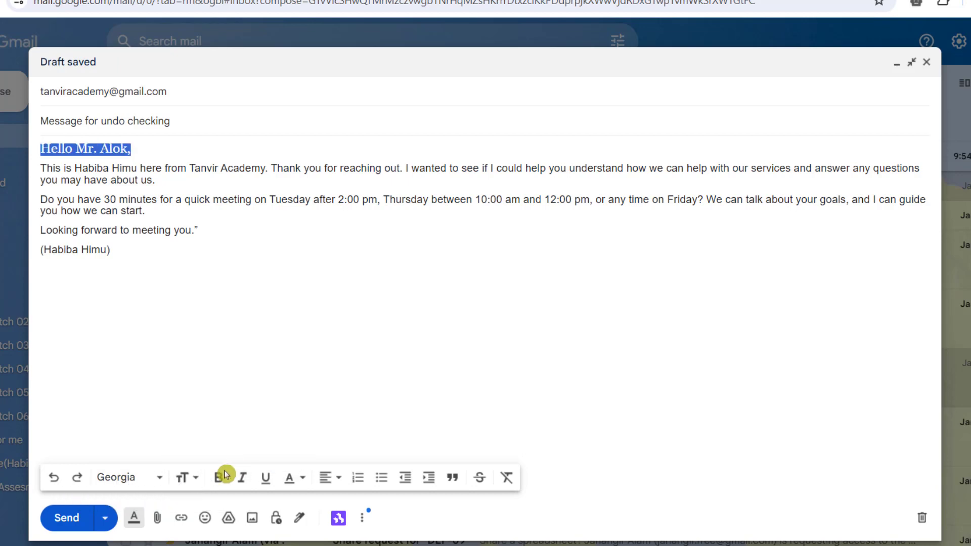
left_click(219, 477)
left_click(134, 288)
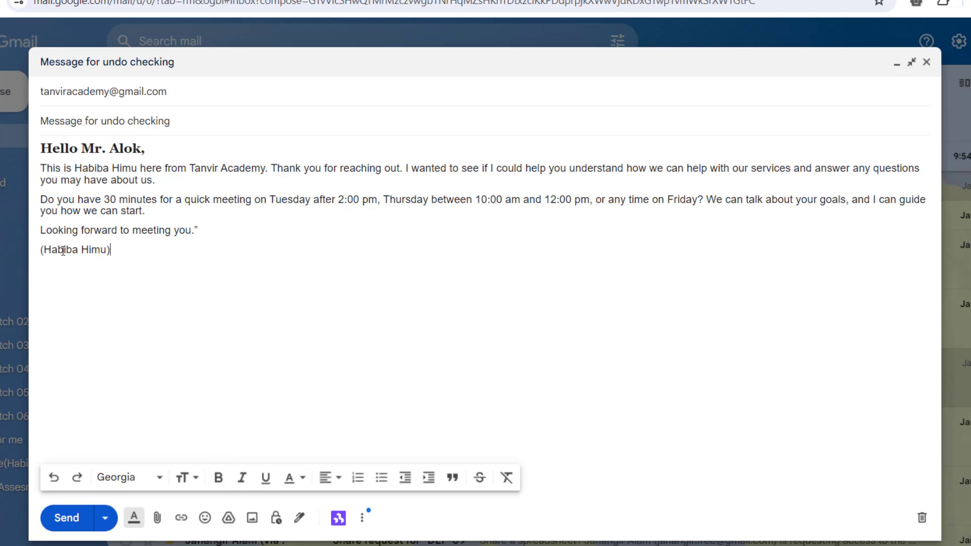
Step: Format the sender's name line at the end of the message in bold Georgia at the greeting's larger size
triple_click(86, 250)
left_click(152, 477)
left_click(163, 382)
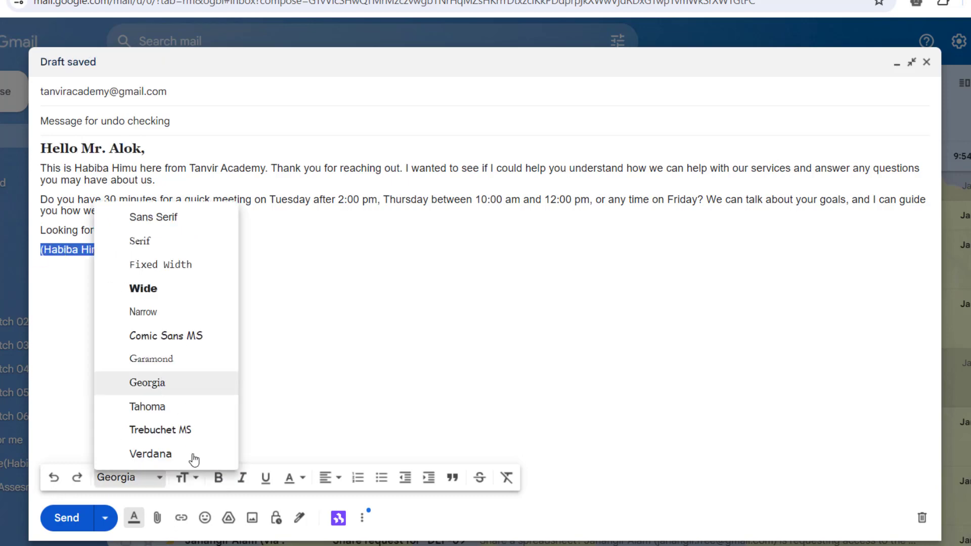
left_click(188, 477)
left_click(206, 433)
left_click(219, 480)
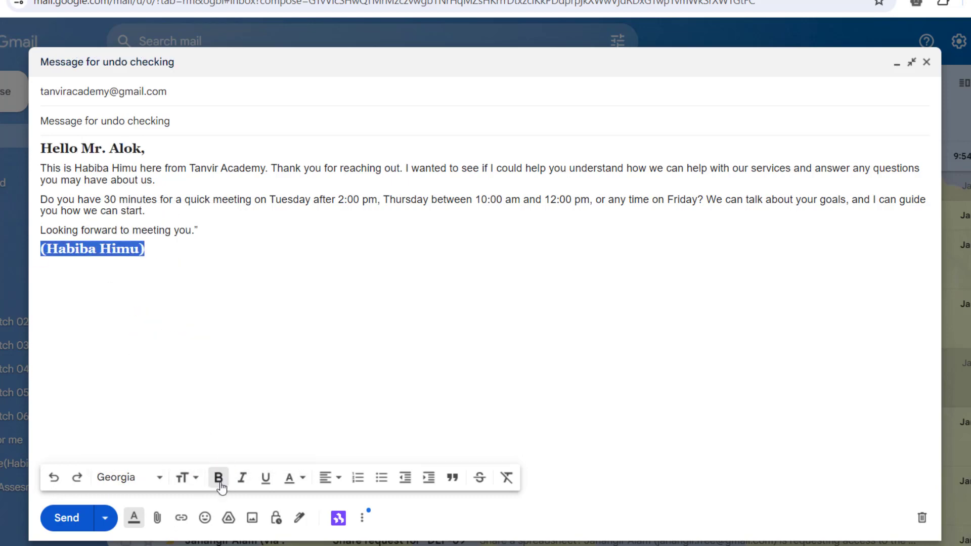
Step: Change the text color of the sender's name line and the greeting line to blue
left_click(300, 480)
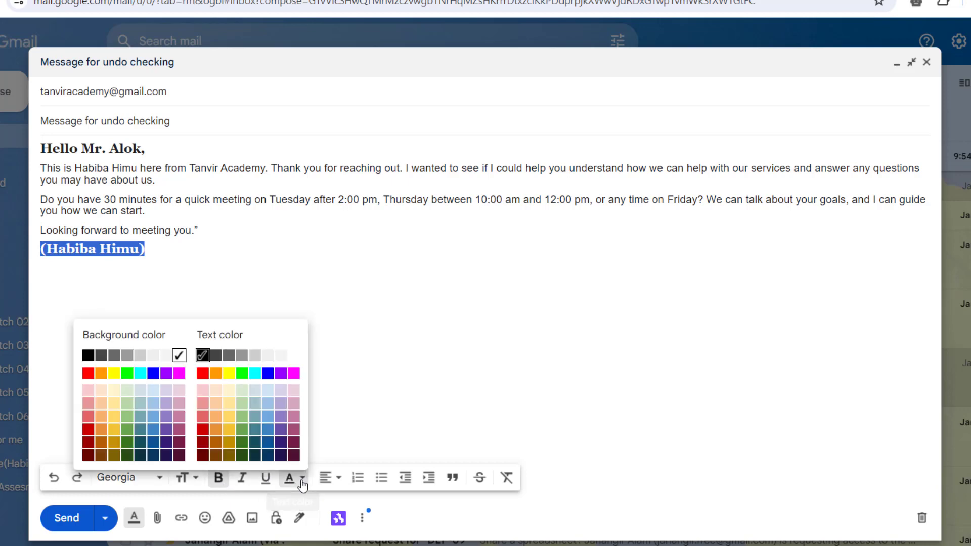
left_click(268, 373)
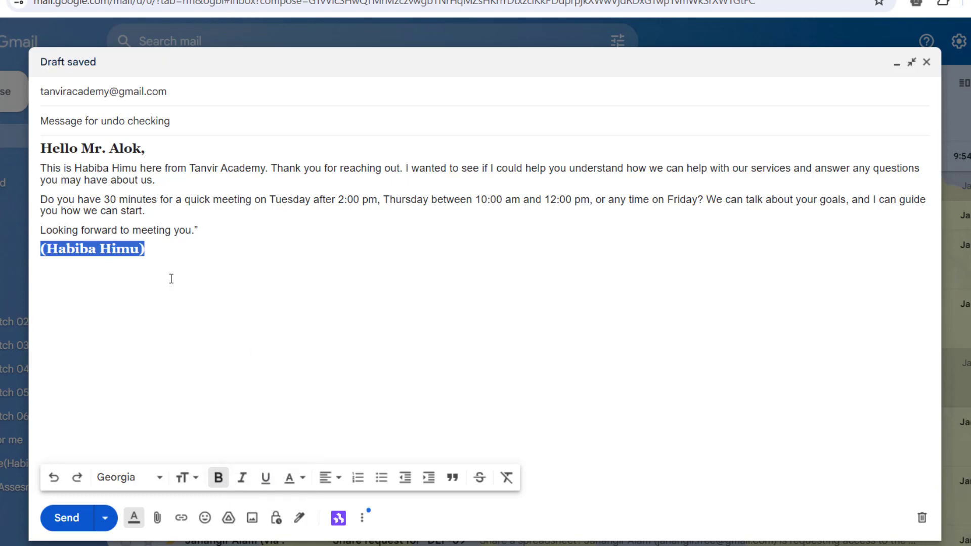
left_click(171, 278)
left_click_drag(148, 149, 23, 157)
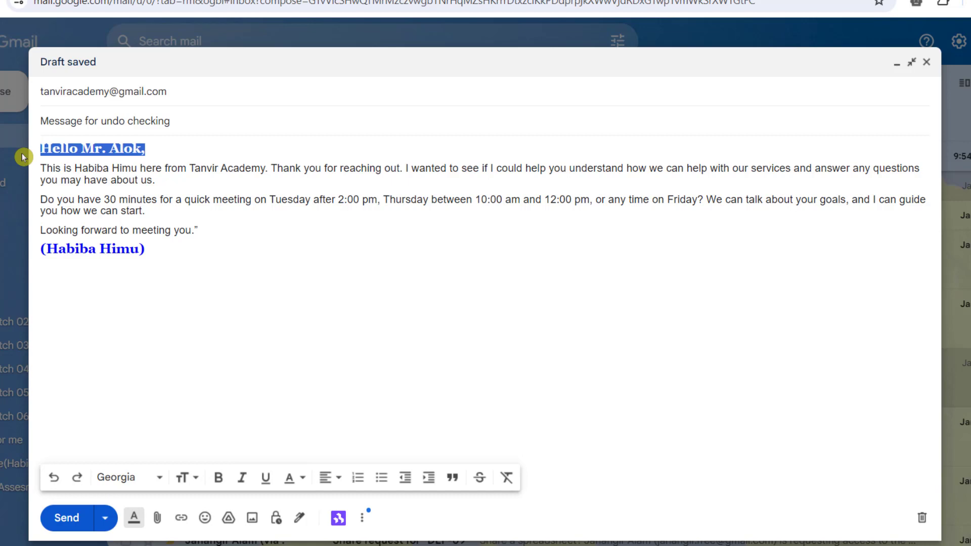
left_click(301, 478)
left_click(268, 374)
left_click(181, 269)
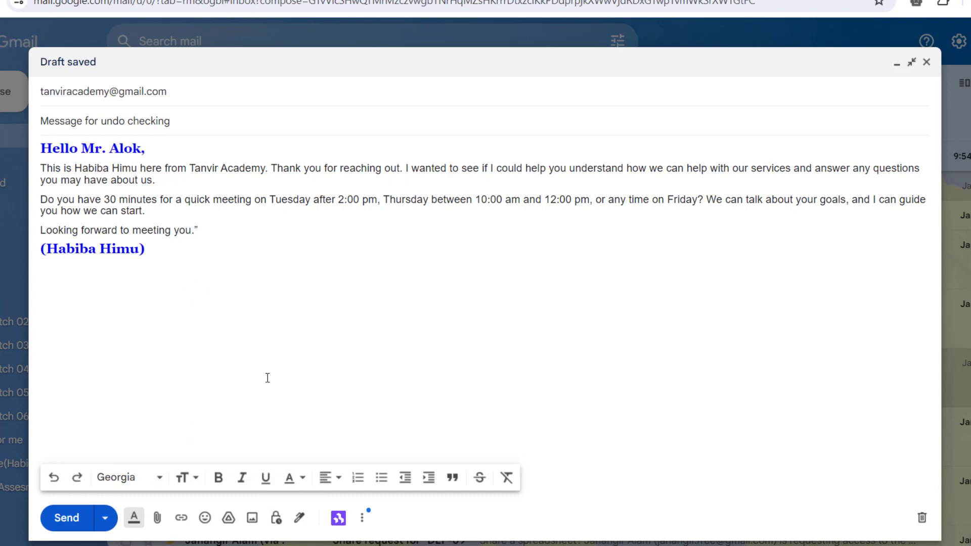
Step: Send the message and undo the sending to bring it back for editing
left_click(173, 248)
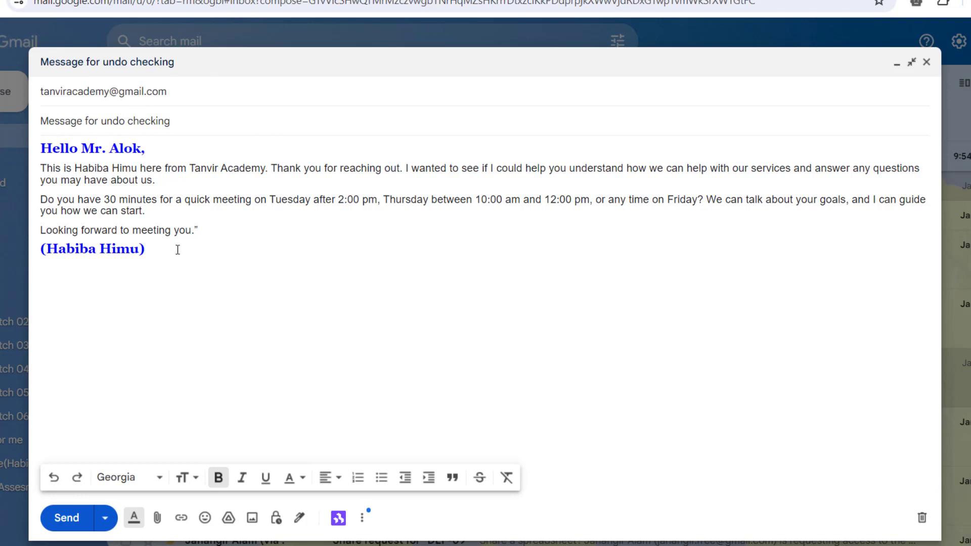
left_click(67, 518)
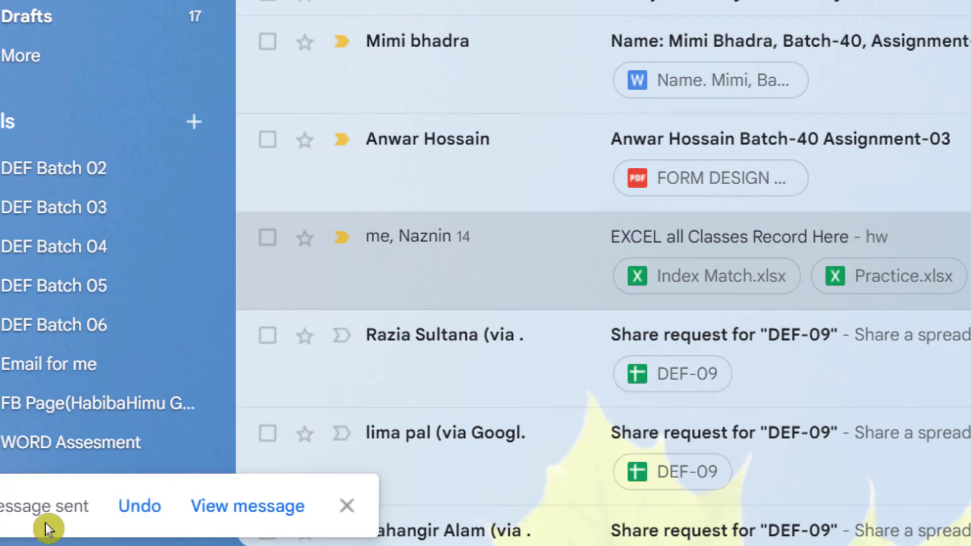
left_click(141, 506)
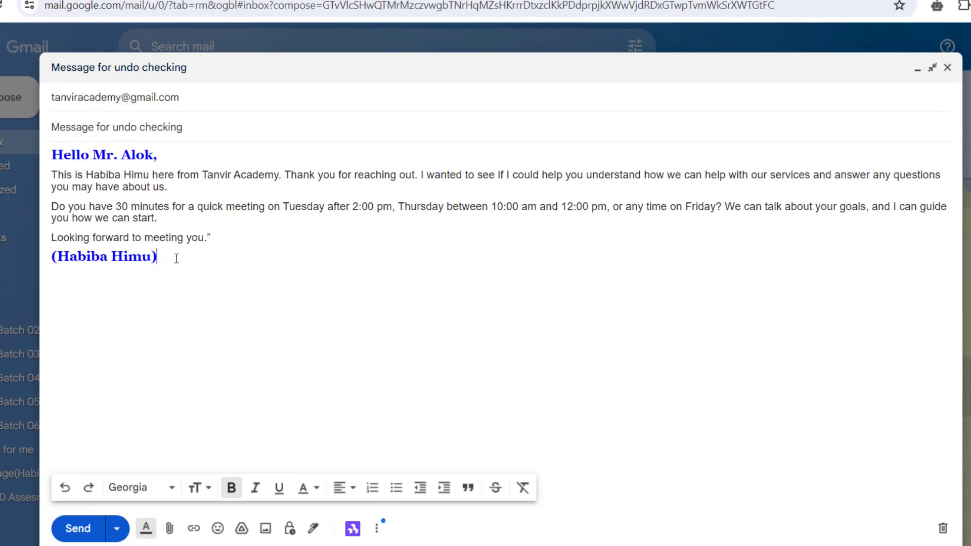
Step: Insert a blank line after the greeting, after each body paragraph, and before the sender's name
left_click(186, 190)
key("Return")
left_click(214, 259)
key("Return")
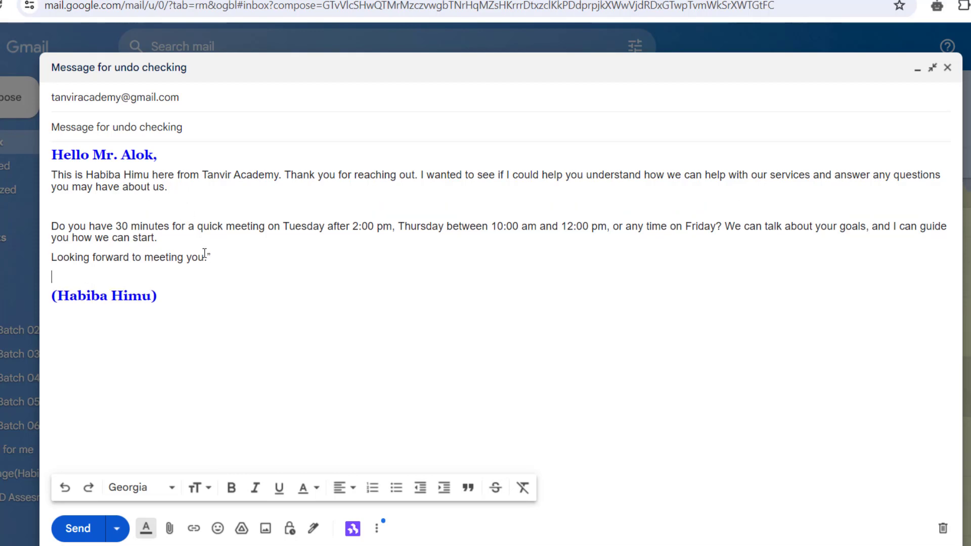
left_click(183, 235)
key("Return")
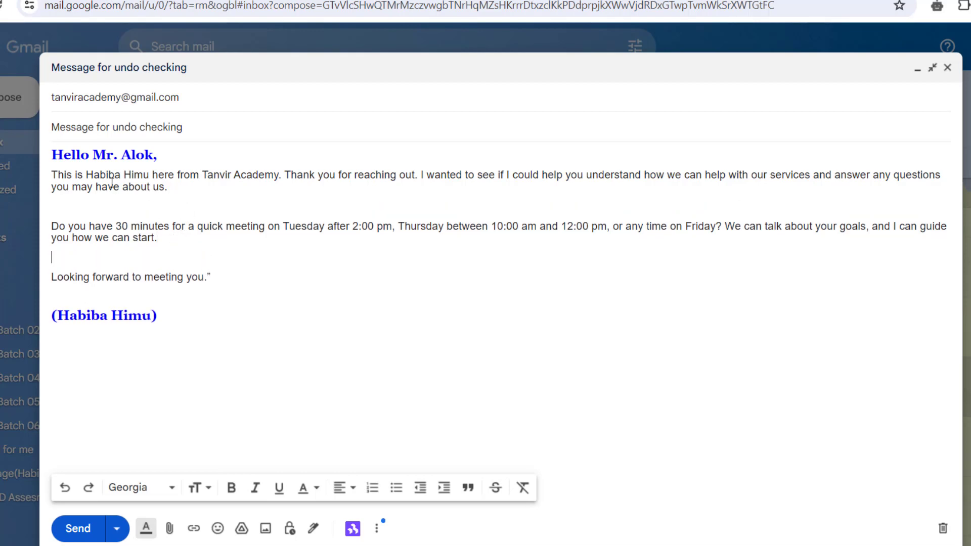
left_click(166, 157)
key("Return")
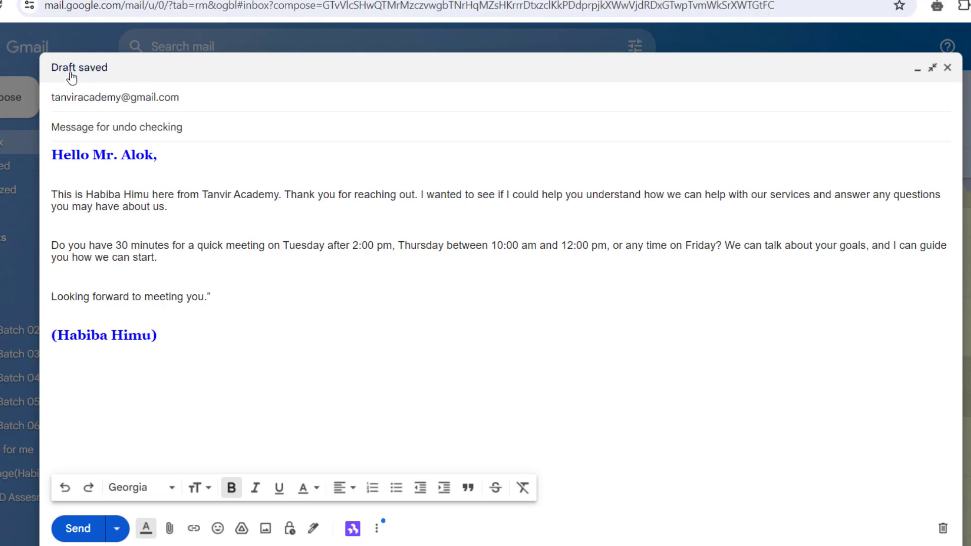
left_click(188, 333)
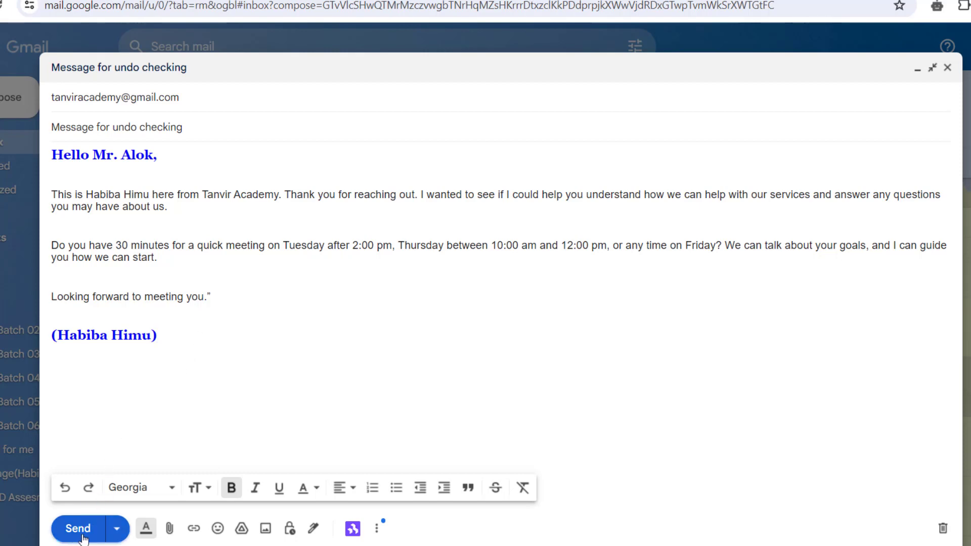
Step: Schedule the message to be sent on Jan 25, 2024 at 1:02 AM using a custom date
left_click(118, 530)
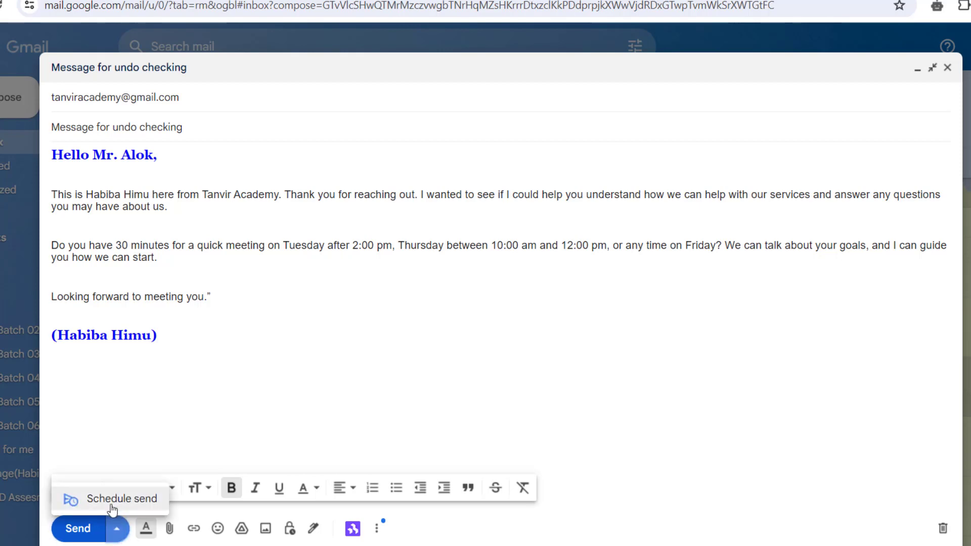
left_click(110, 501)
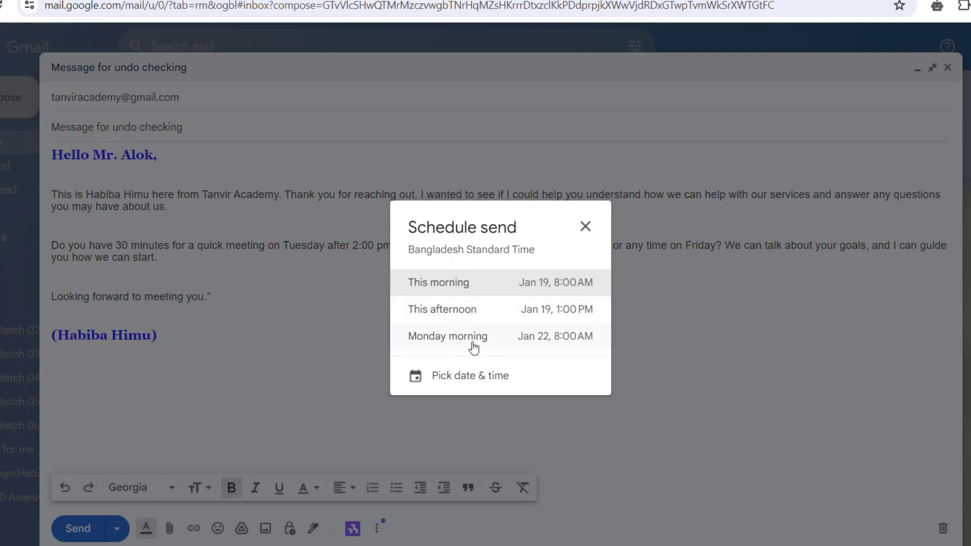
left_click(465, 385)
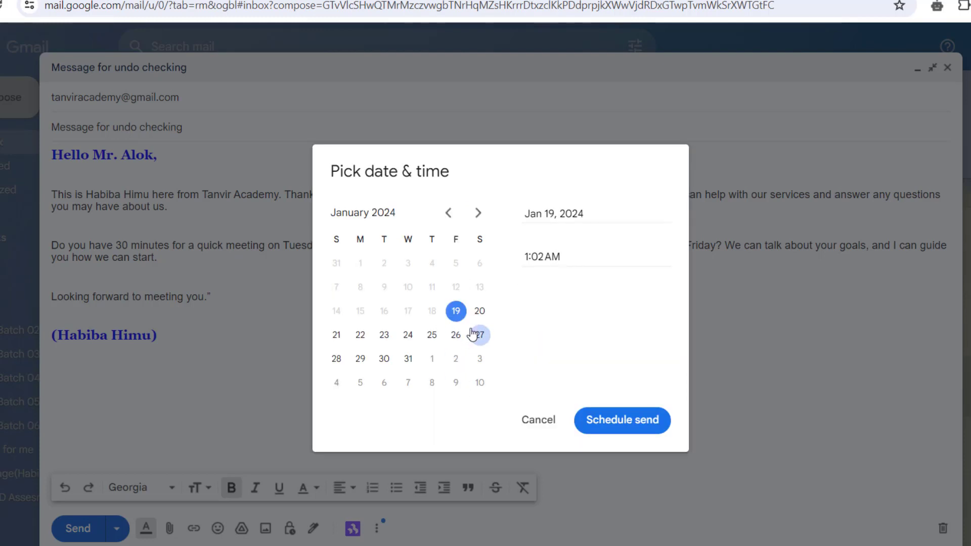
left_click(435, 339)
left_click(568, 230)
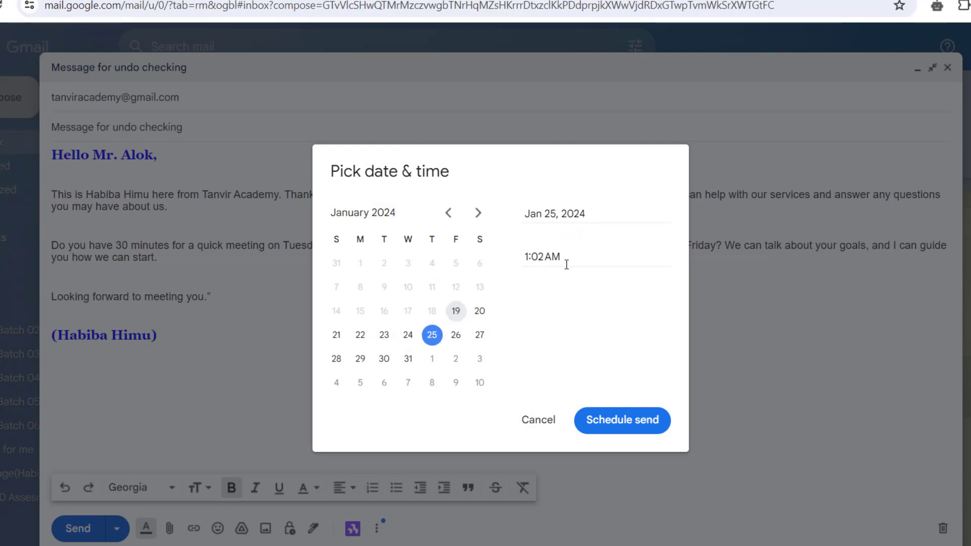
left_click(609, 423)
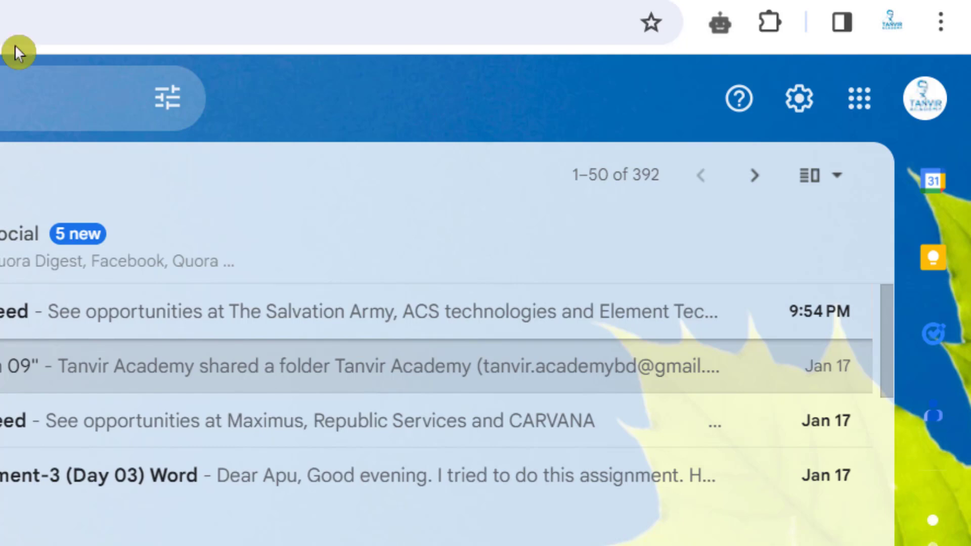
left_click(626, 178)
left_click(348, 134)
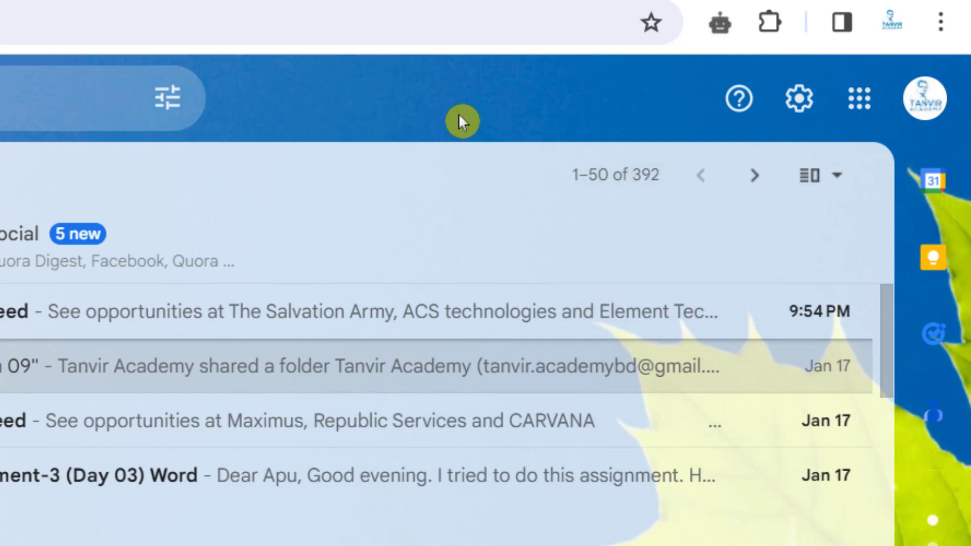
Step: Browse the full theme collection from the quick settings, choose the Dark theme and save it
left_click(798, 101)
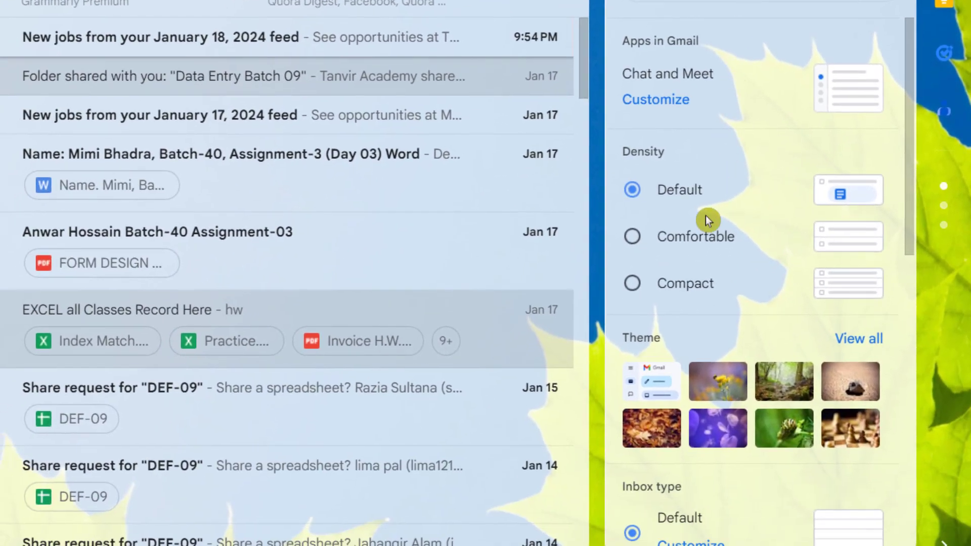
left_click(858, 339)
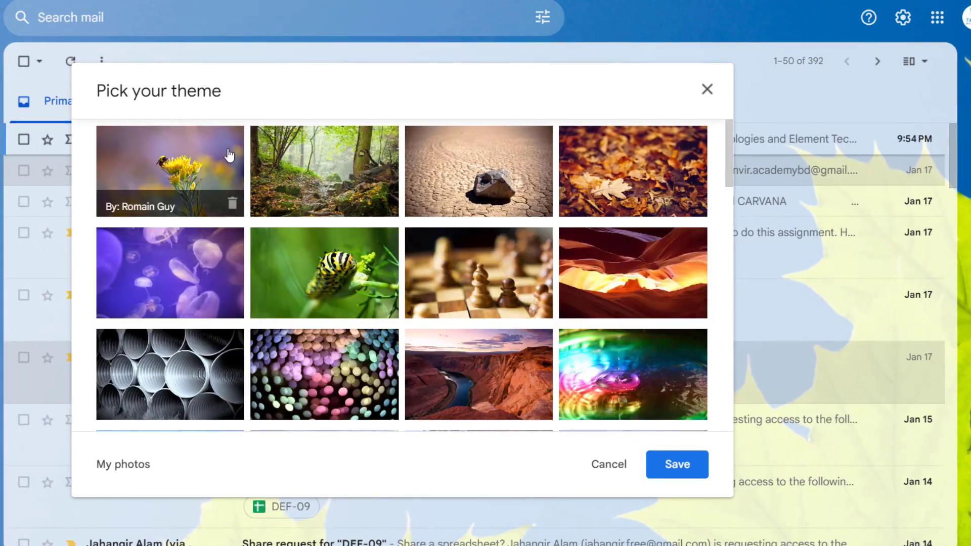
left_click(484, 231)
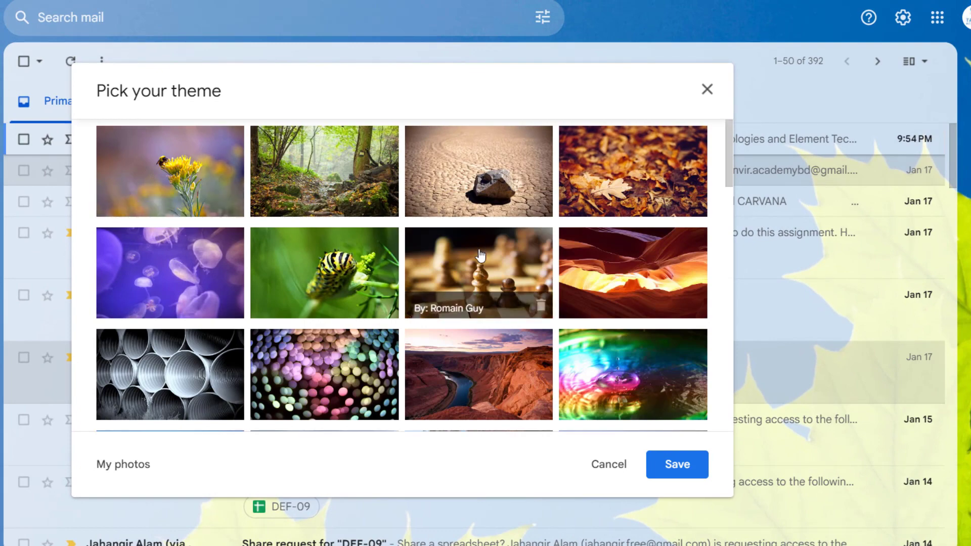
scroll(480, 256, "down", 5)
scroll(479, 256, "down", 2)
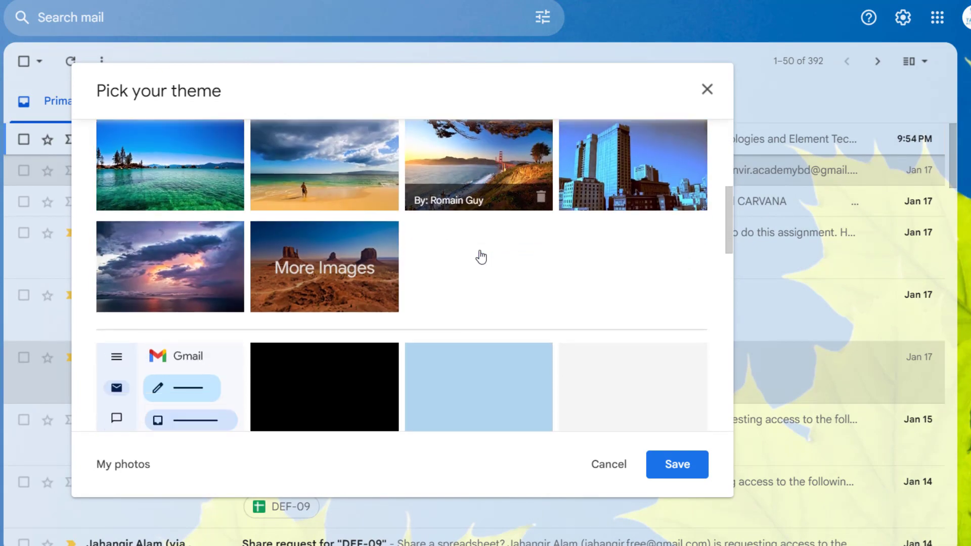
left_click(479, 254)
scroll(479, 253, "down", 3)
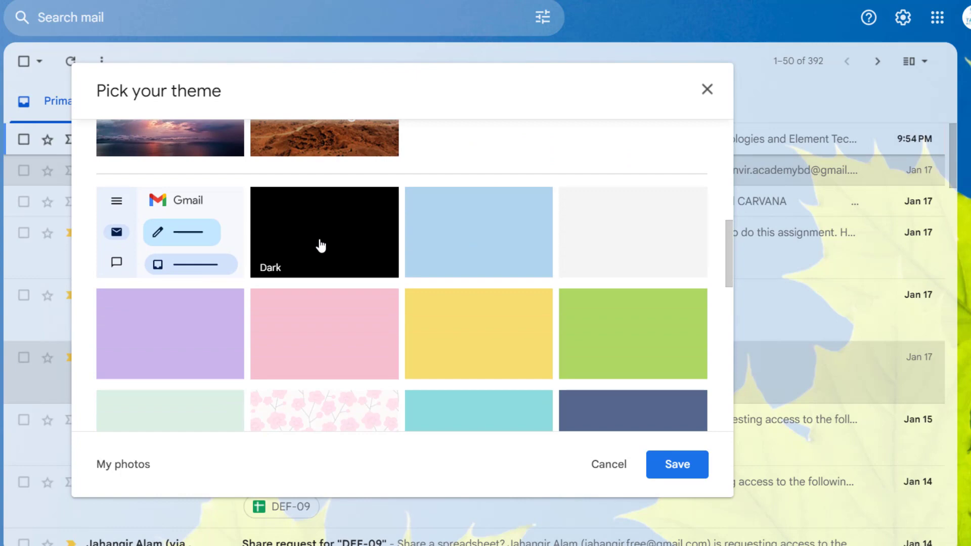
left_click(321, 245)
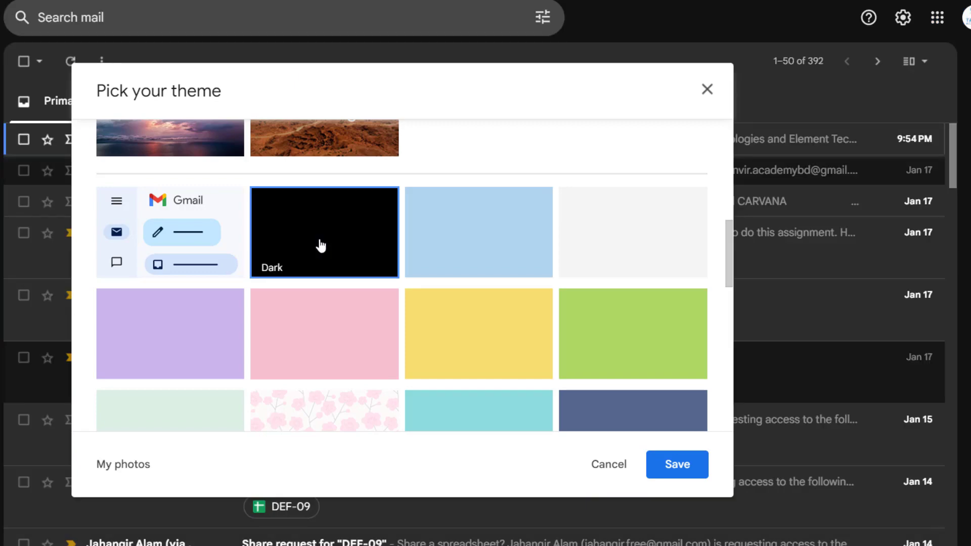
left_click(678, 465)
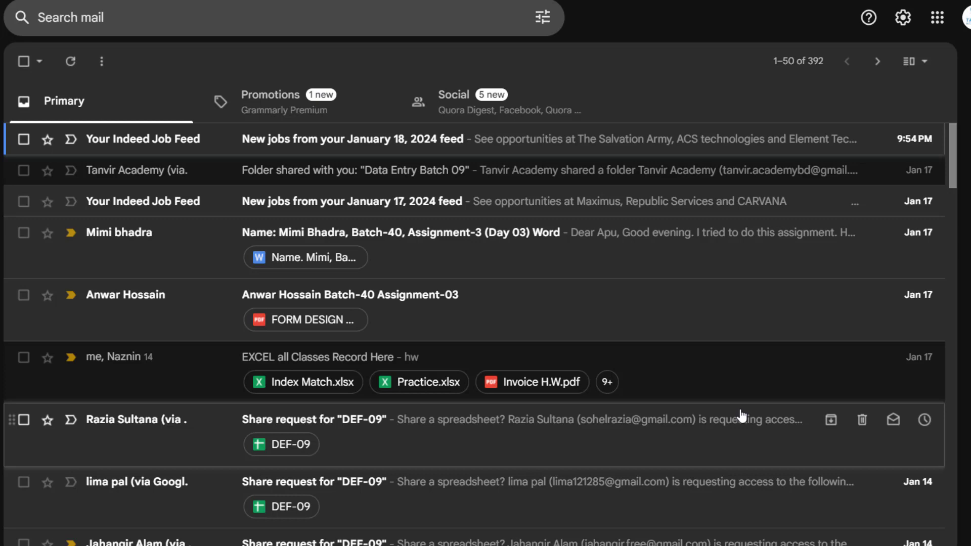
Step: Open the keyboard shortcuts help and look through its full list, from Compose and Chat down to Application and Actions
key("shift+question")
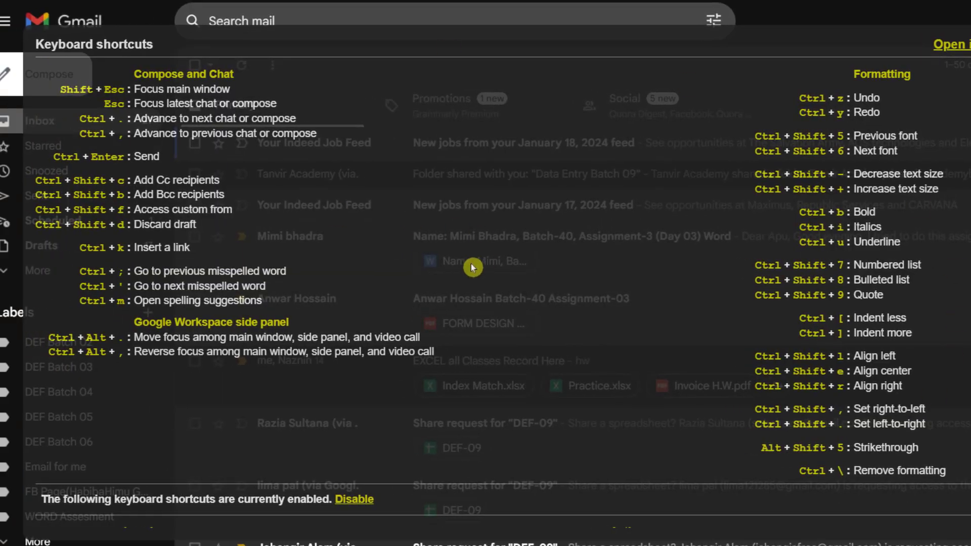
scroll(582, 231, "down", 10)
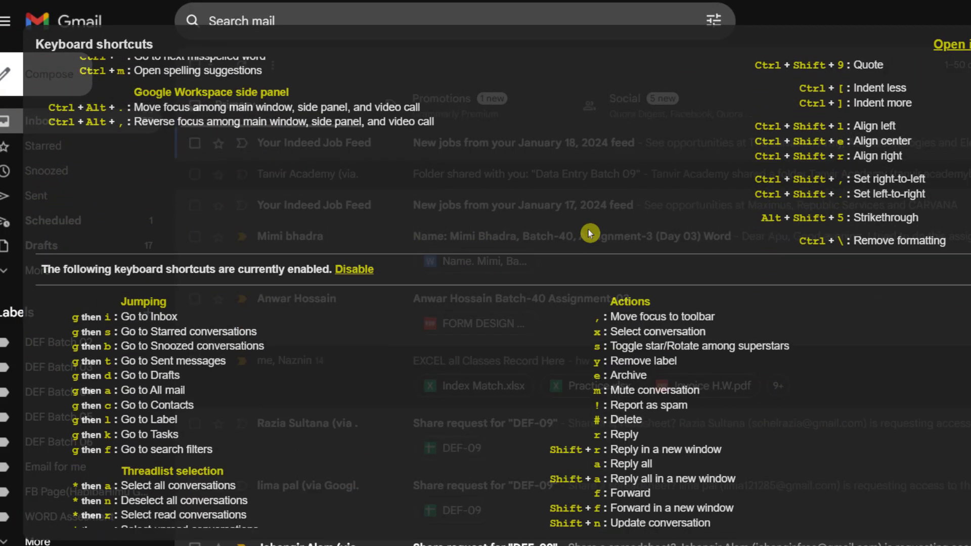
scroll(605, 270, "down", 2)
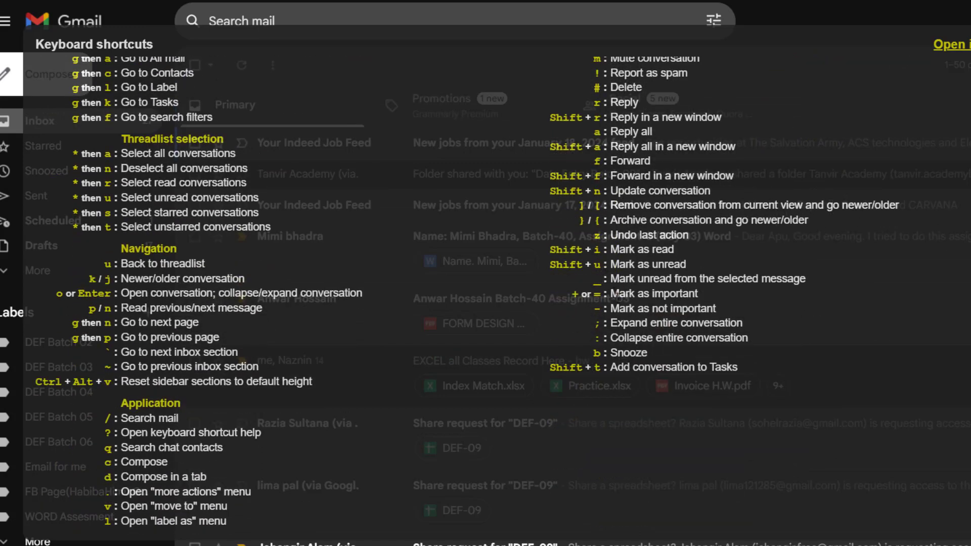
scroll(617, 300, "up", 12)
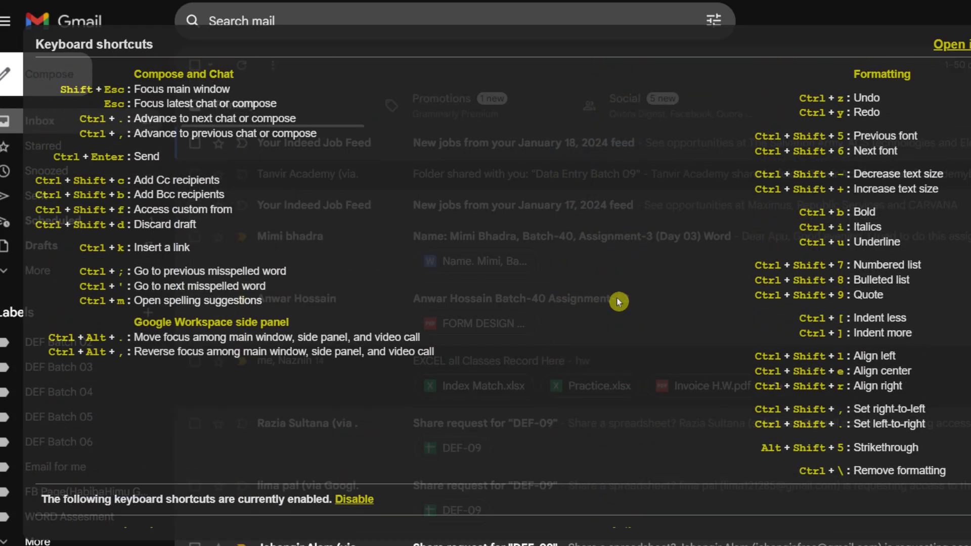